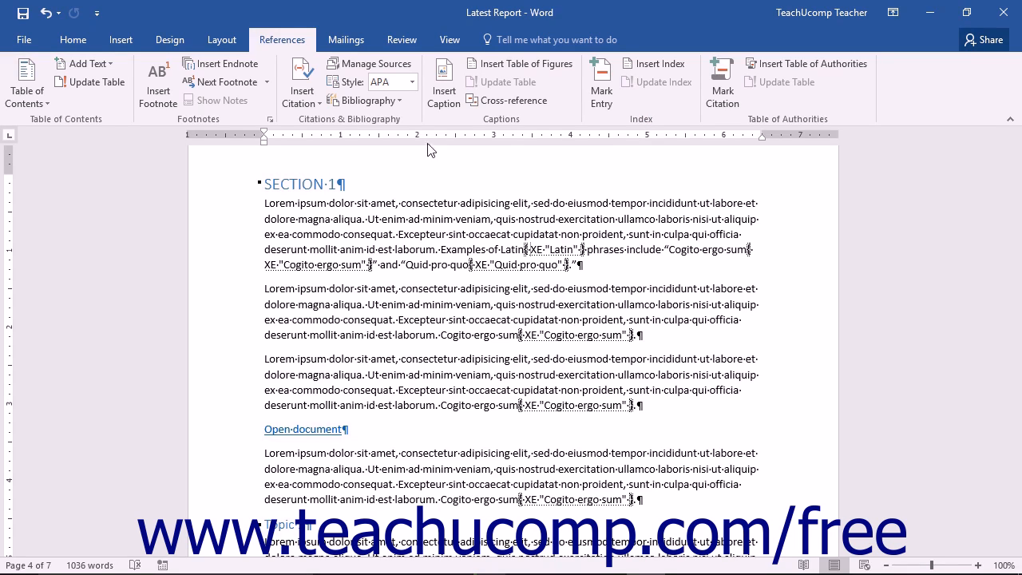
Select "Lorem ipsum" at the start of the first paragraph under SECTION 1 and start marking it as an index entry
left_click(264, 203)
left_click_drag(274, 204, 309, 204)
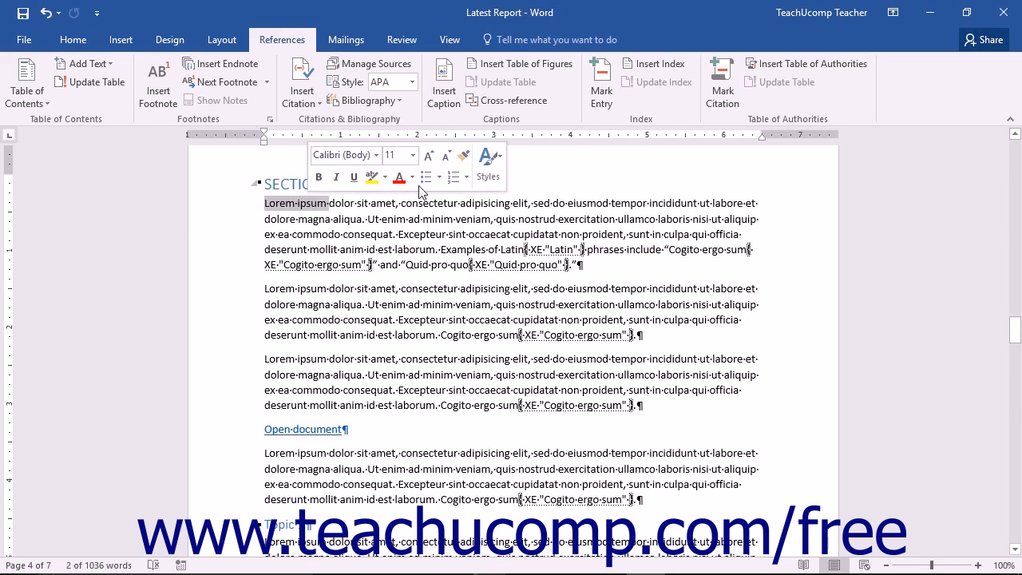
left_click(600, 106)
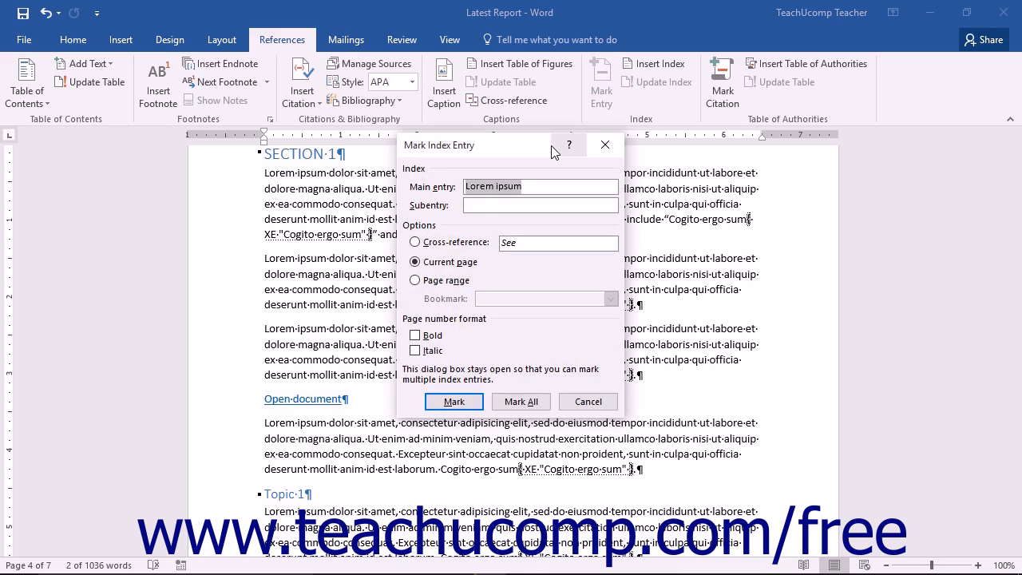
left_click(533, 186)
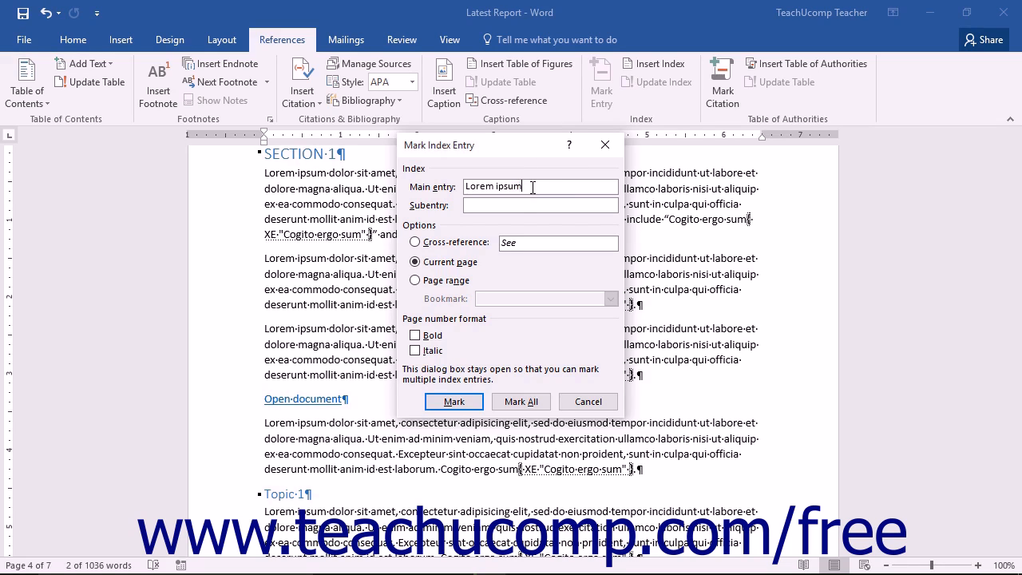
Try the subentry "Latin phrases: Third-level entry" for the Lorem ipsum entry and clear the subentry again
left_click(505, 205)
type("Latin phrases: Third-level entry")
left_click(523, 206)
type(":")
left_click_drag(611, 205, 436, 209)
key("BackSpace")
Try a "See Latin" cross-reference for the Lorem ipsum entry and return it to the current page option
left_click(415, 242)
left_click(537, 246)
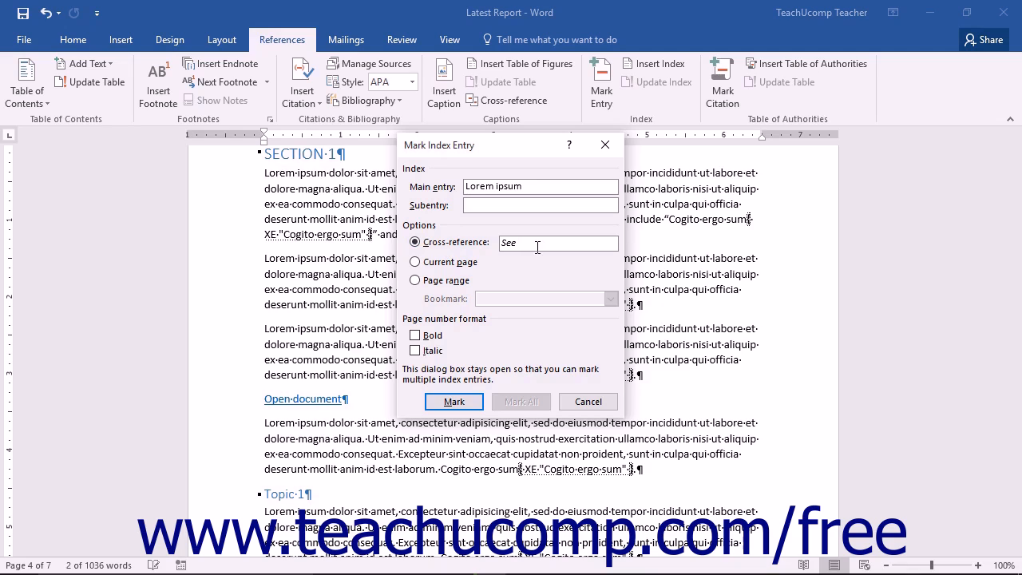
type("Latin")
left_click(426, 265)
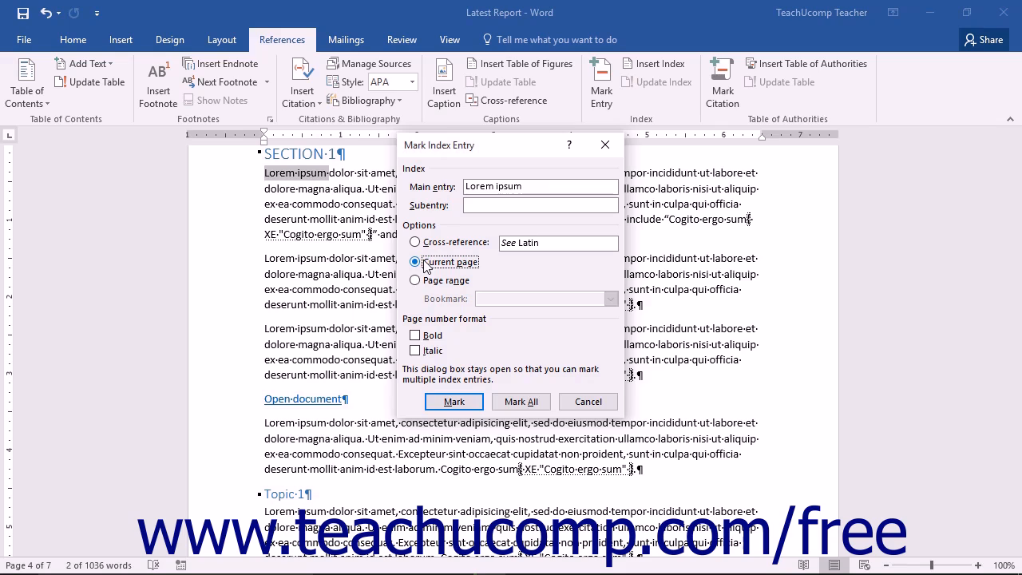
Try bold and italic page number formatting for the Lorem ipsum entry and turn both off again
left_click(415, 336)
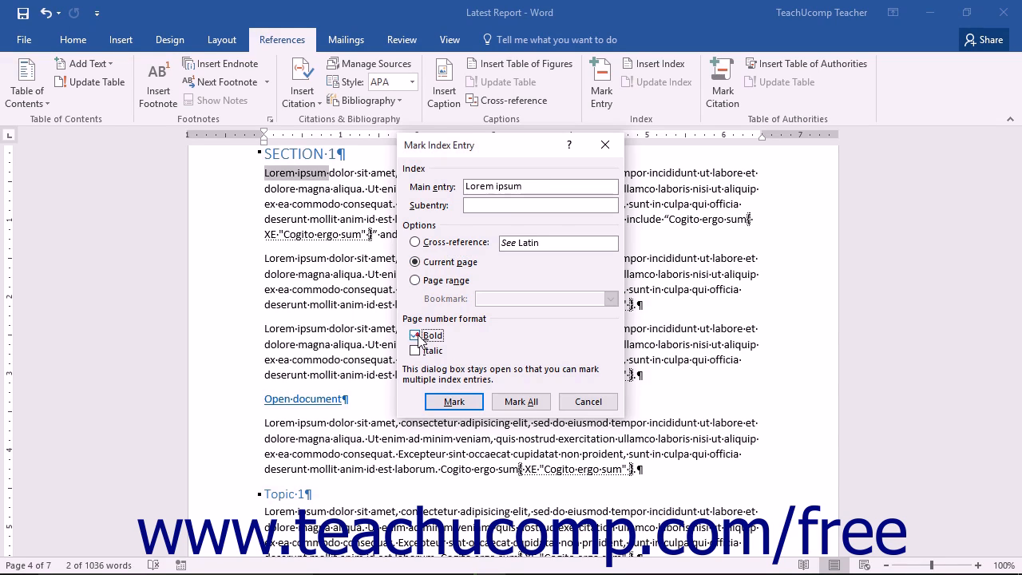
left_click(416, 351)
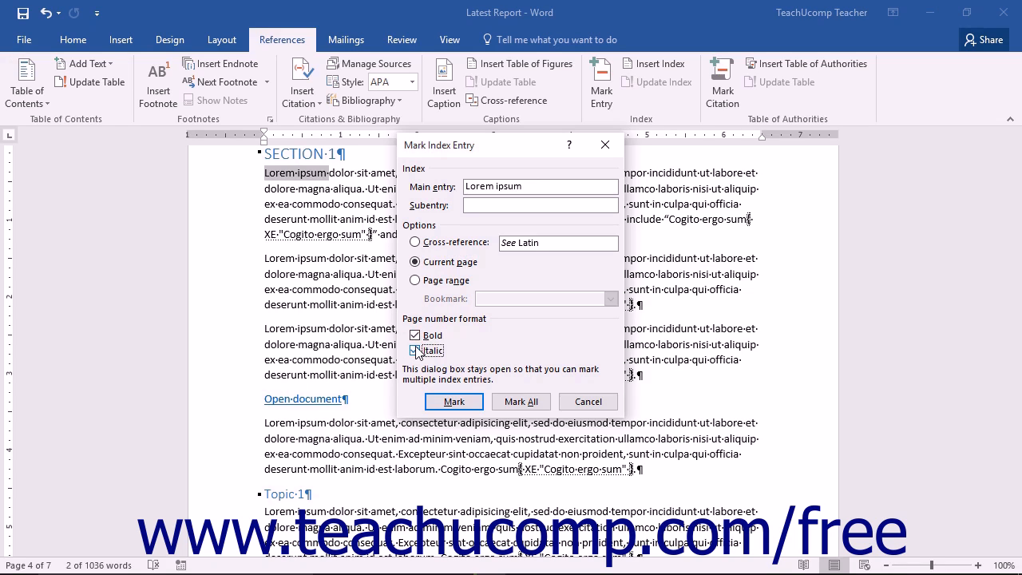
left_click(415, 350)
left_click(415, 335)
Mark all occurrences of "Lorem ipsum" in the document as current-page index entries and finish marking
left_click(452, 393)
left_click(515, 387)
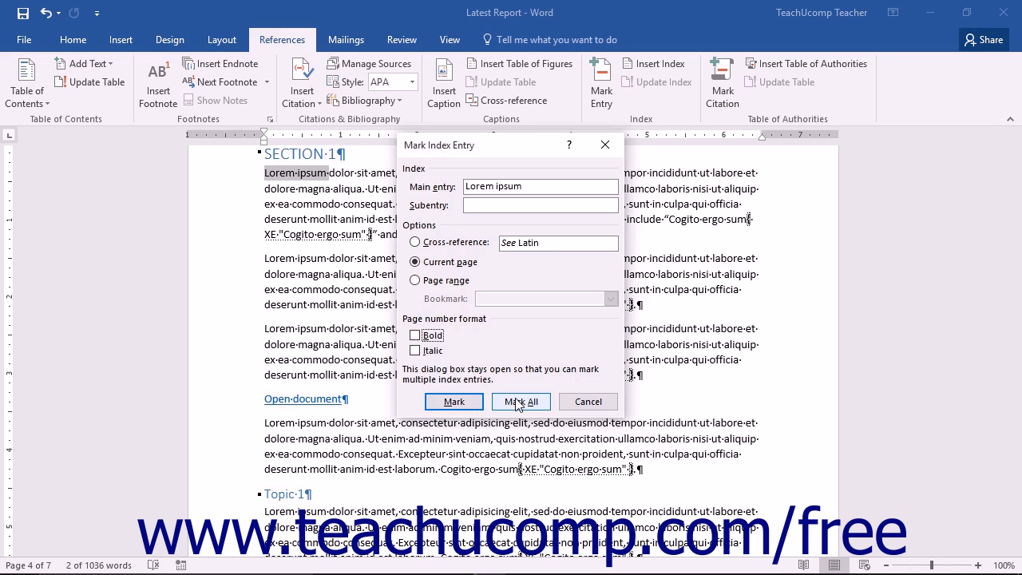
left_click(517, 402)
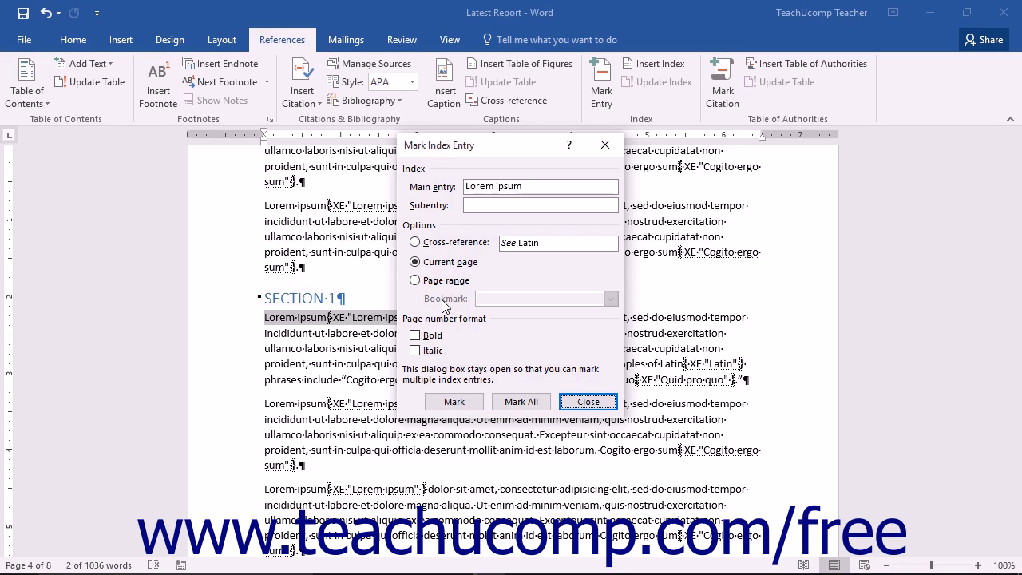
left_click(577, 403)
Bookmark the multi-page body text that ends just above the Supporting Excel Data heading as INDEX_ENTRY_LATIN
scroll(437, 366, "up", 15)
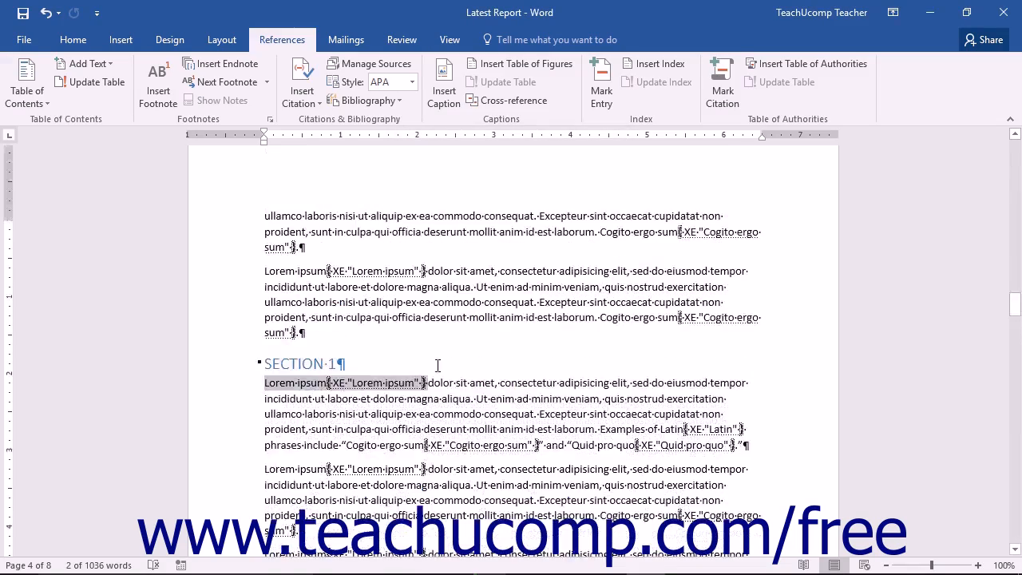
left_click_drag(264, 295, 330, 333)
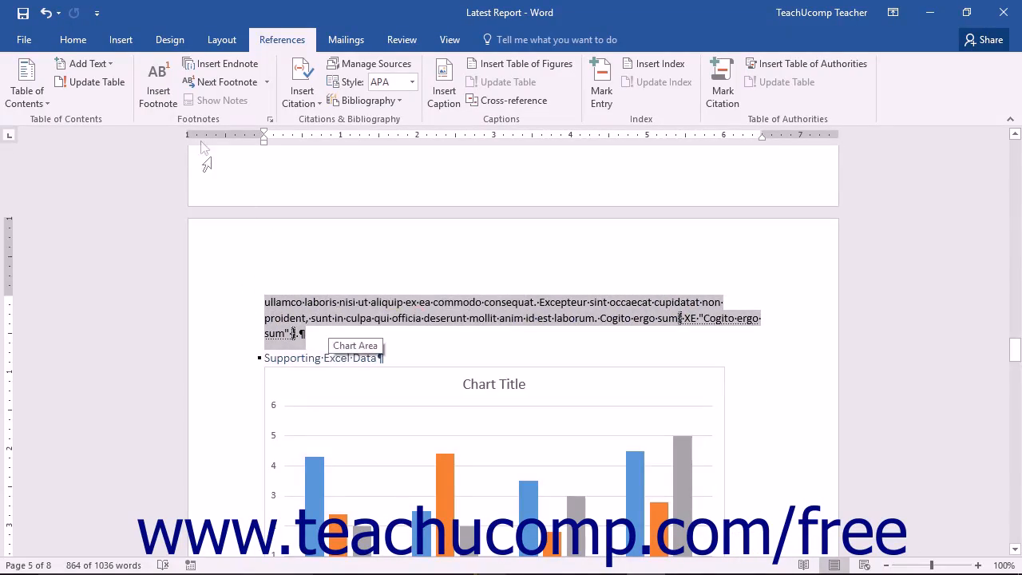
left_click(128, 42)
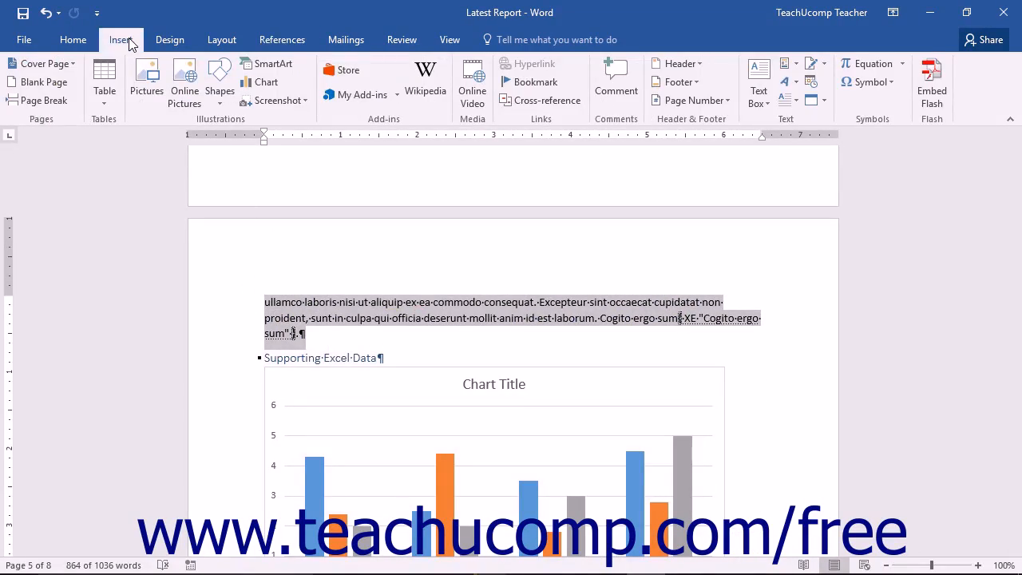
left_click(517, 86)
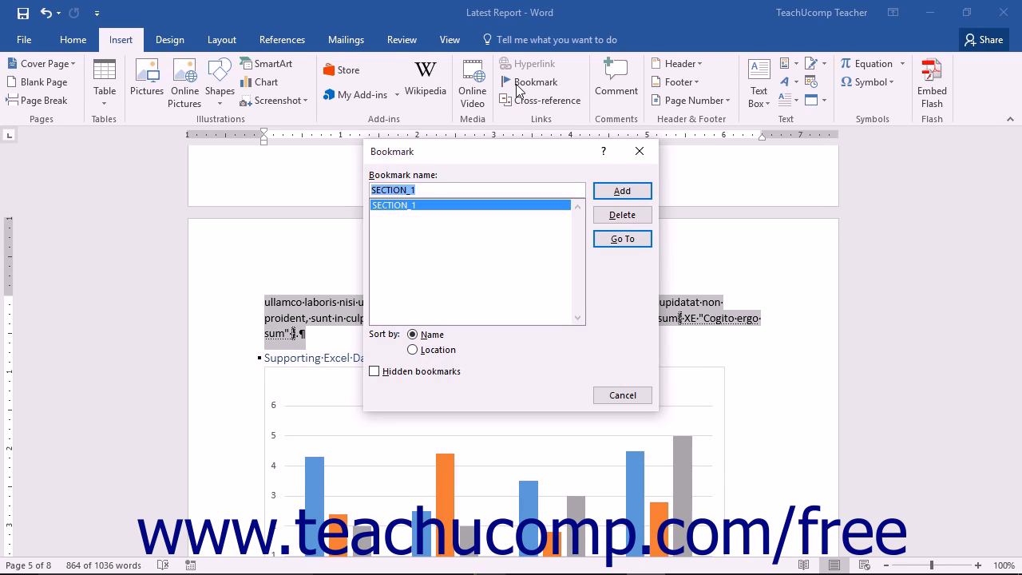
type("INDEX_ENTRY_LATIN")
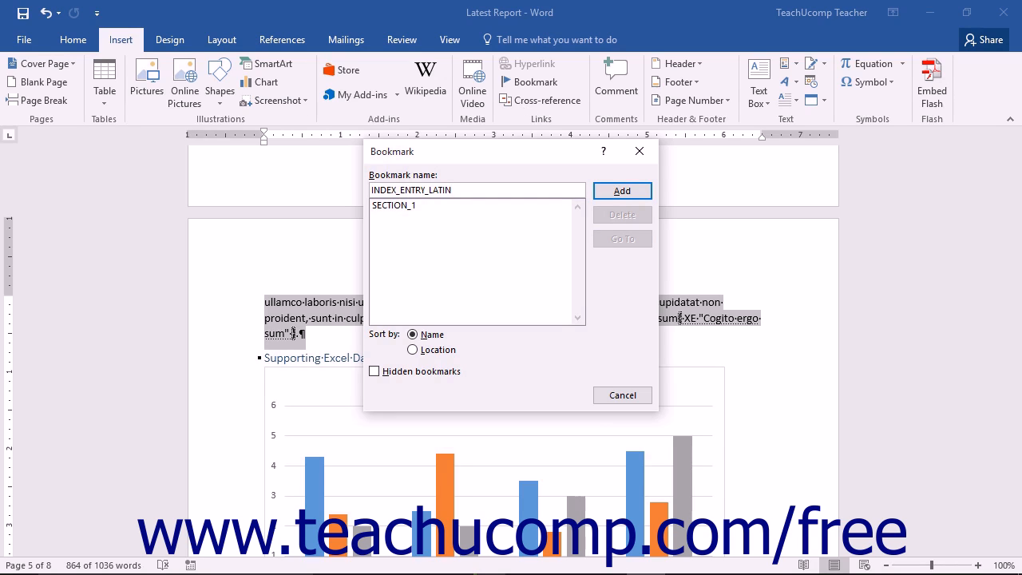
left_click(622, 191)
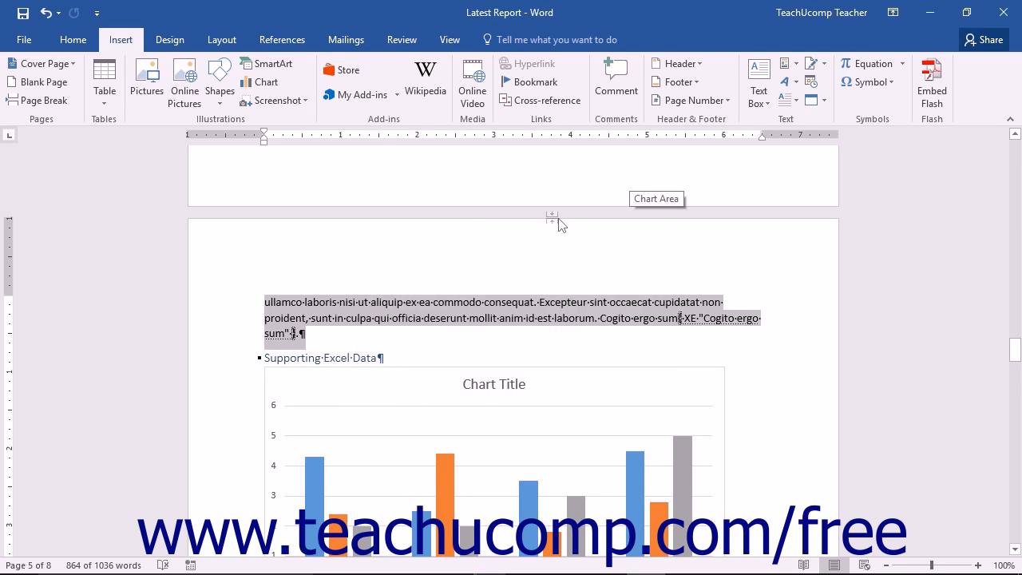
At the end of the paragraph above Supporting Excel Data, mark the index entry "Latin text" with the INDEX_ENTRY_LATIN bookmark as its page range
scroll(545, 221, "up", 3)
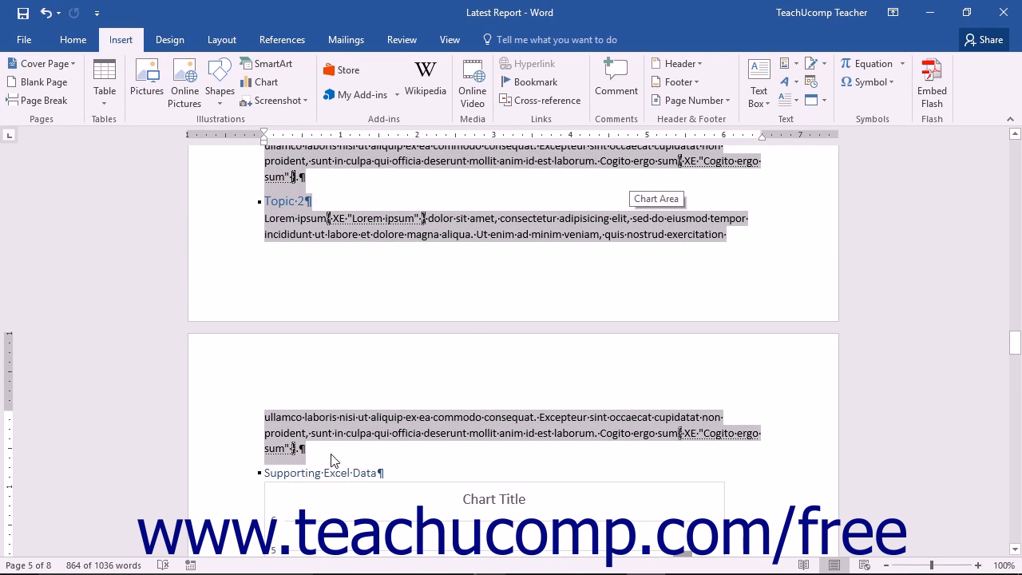
left_click(325, 453)
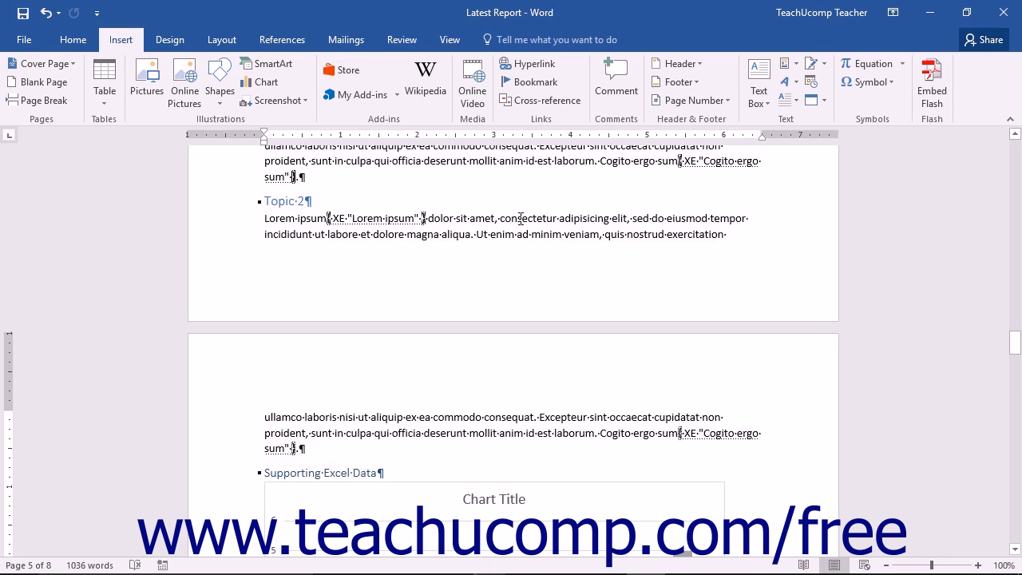
left_click(304, 48)
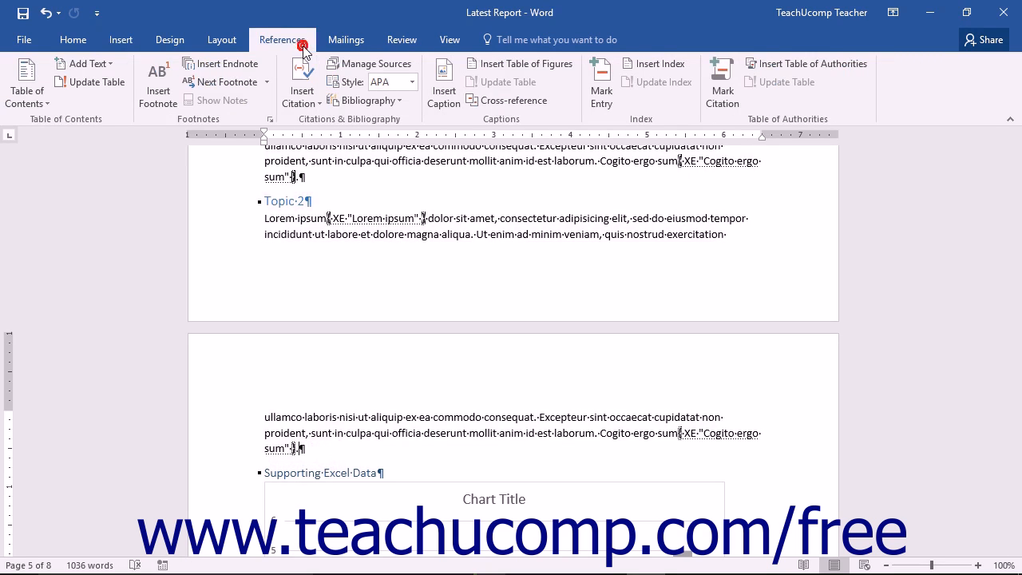
left_click(598, 94)
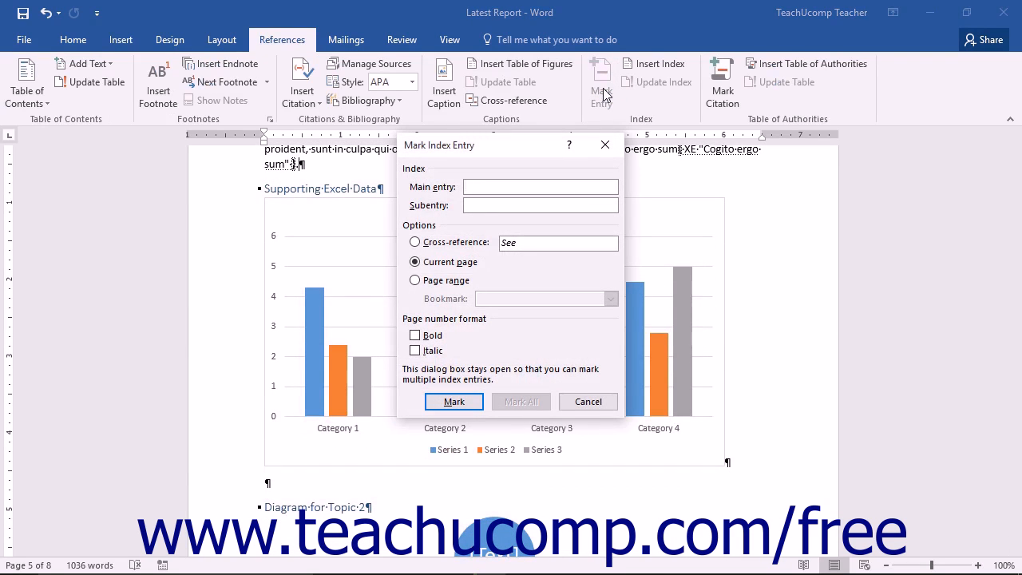
left_click(495, 181)
type("Latin text")
left_click(452, 283)
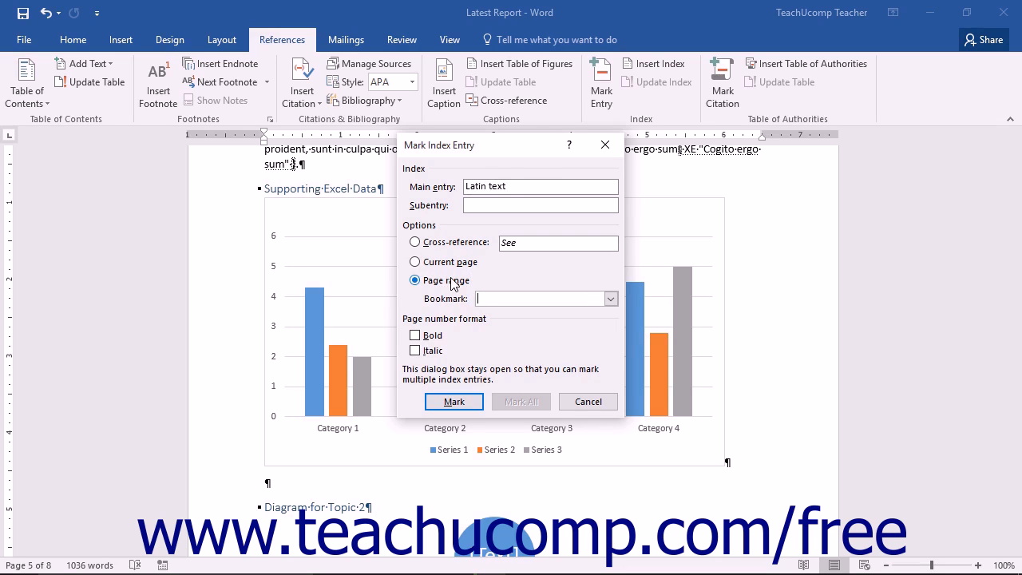
left_click(608, 297)
left_click(586, 312)
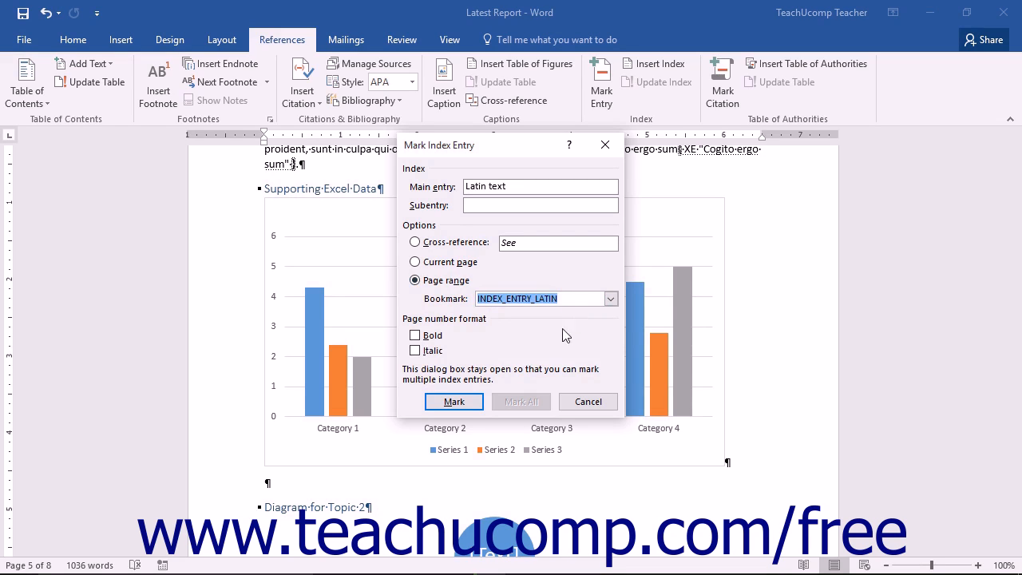
left_click(454, 401)
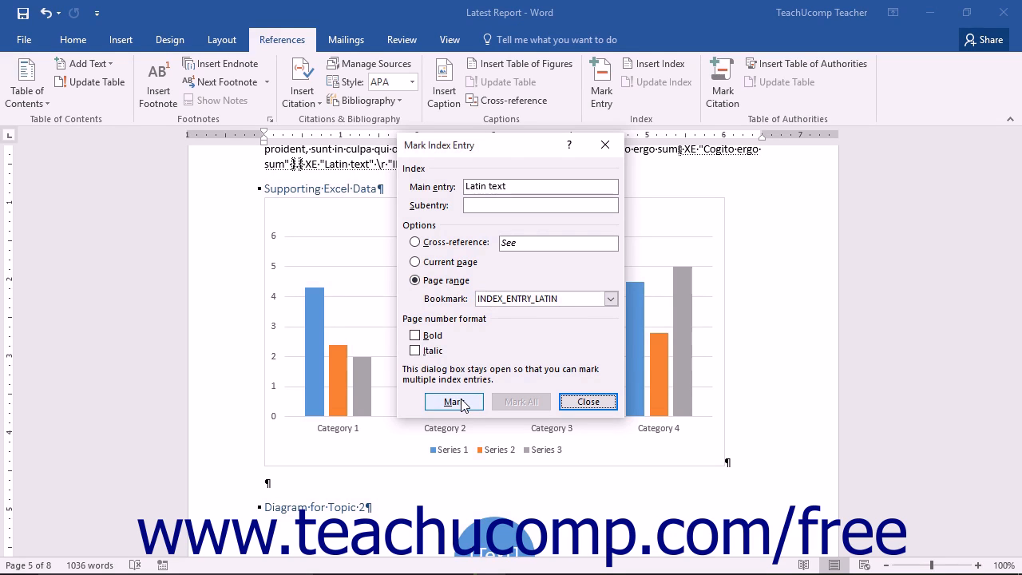
left_click(570, 403)
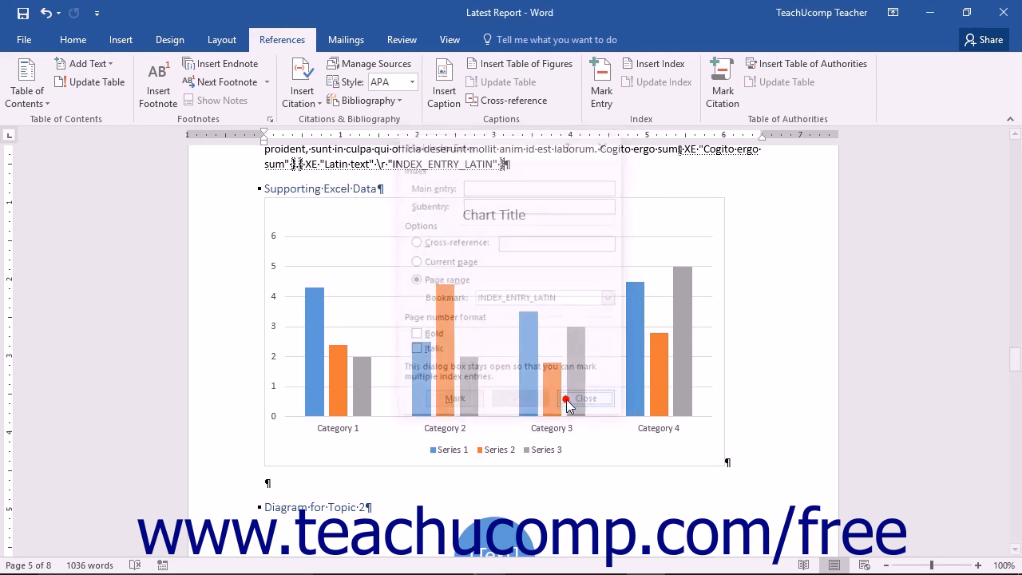
Start inserting an index in the empty paragraph below the INDEX heading, using the Indented type
scroll(572, 391, "down", 15)
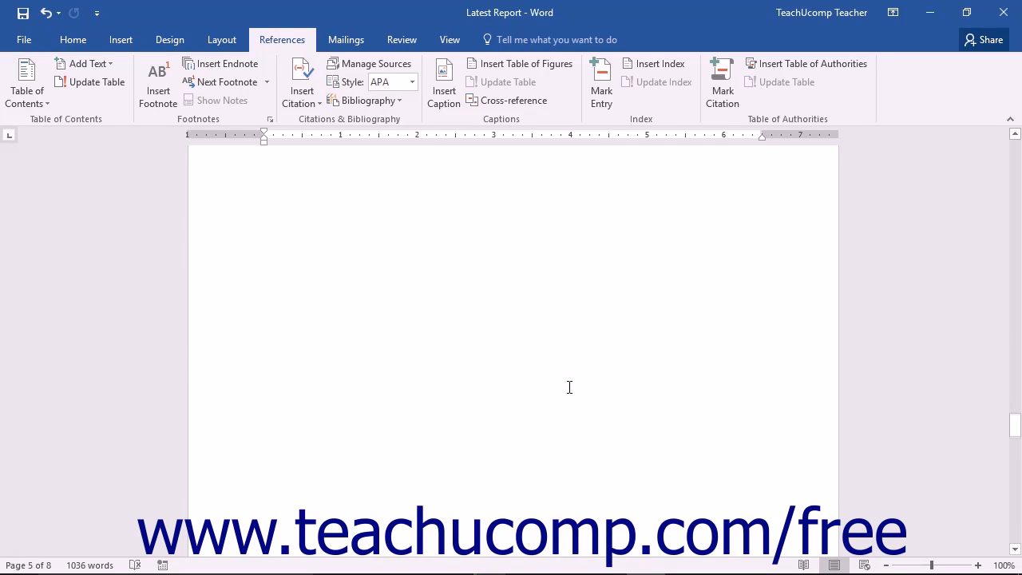
scroll(567, 388, "down", 20)
left_click(261, 339)
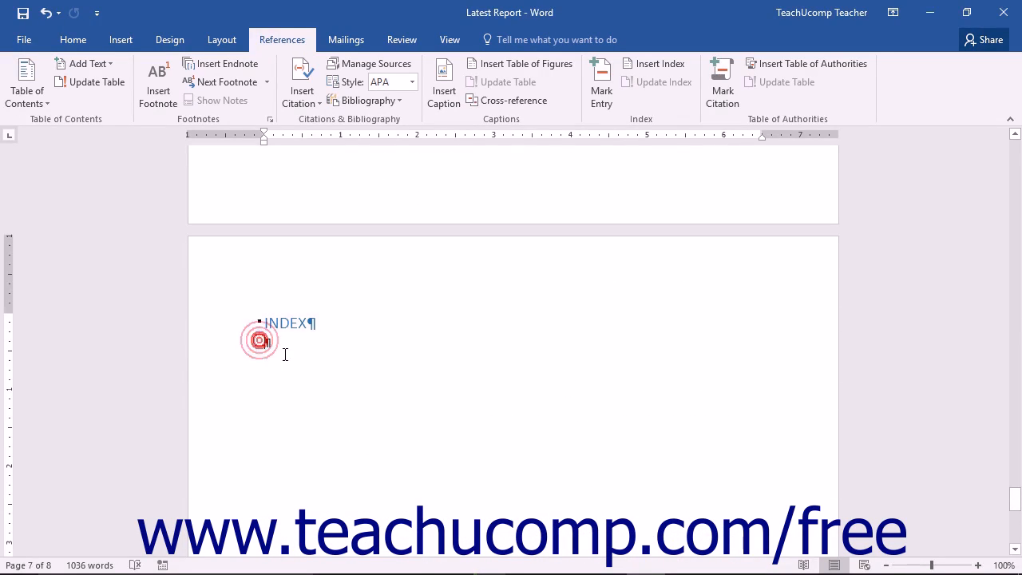
left_click(643, 67)
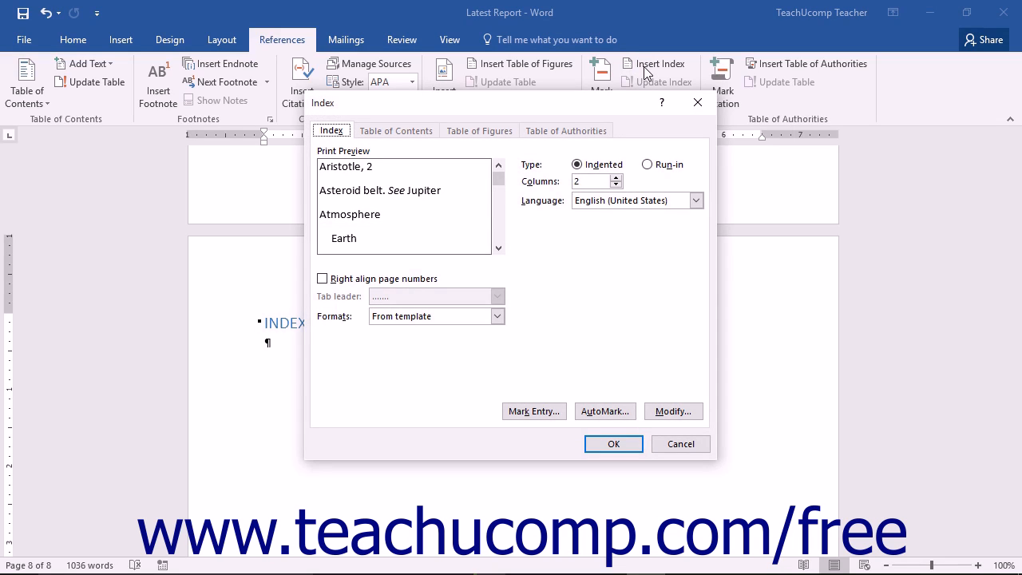
left_click(354, 152)
left_click(579, 165)
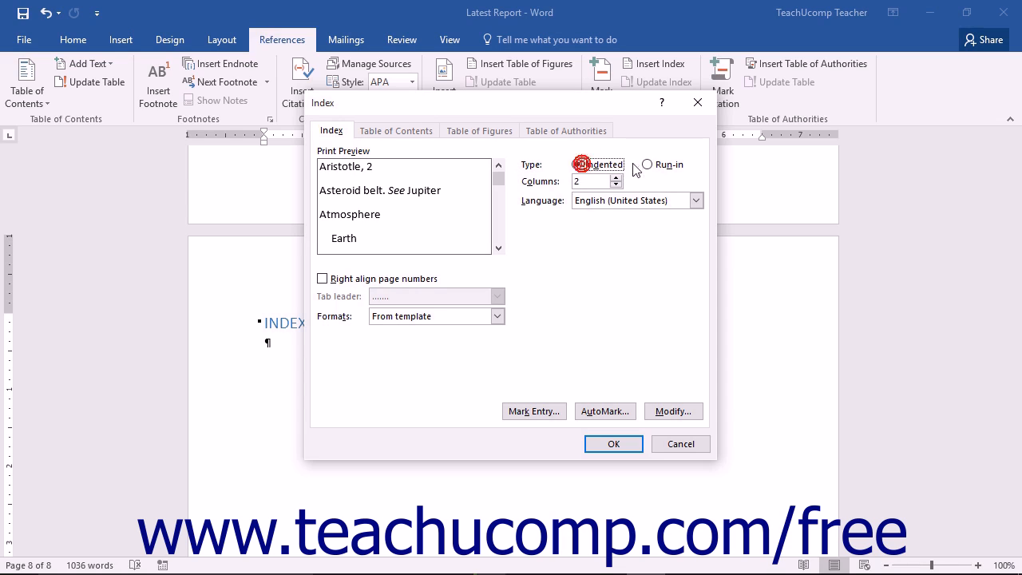
Try the Run-in index type and switch back to Indented
left_click(648, 164)
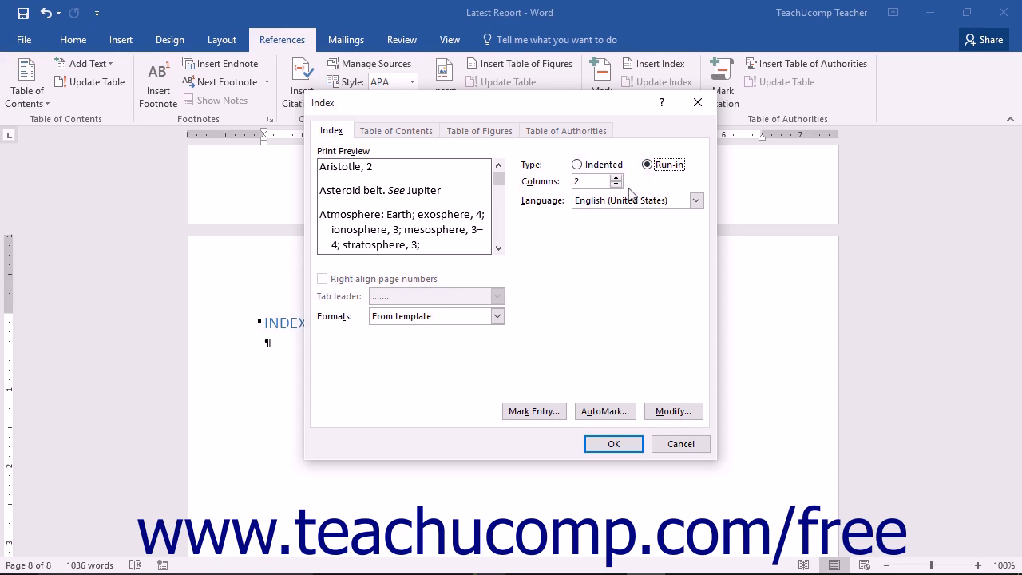
left_click(617, 184)
left_click(577, 164)
Try right-aligned page numbers with a dotted tab leader for the index
left_click(380, 284)
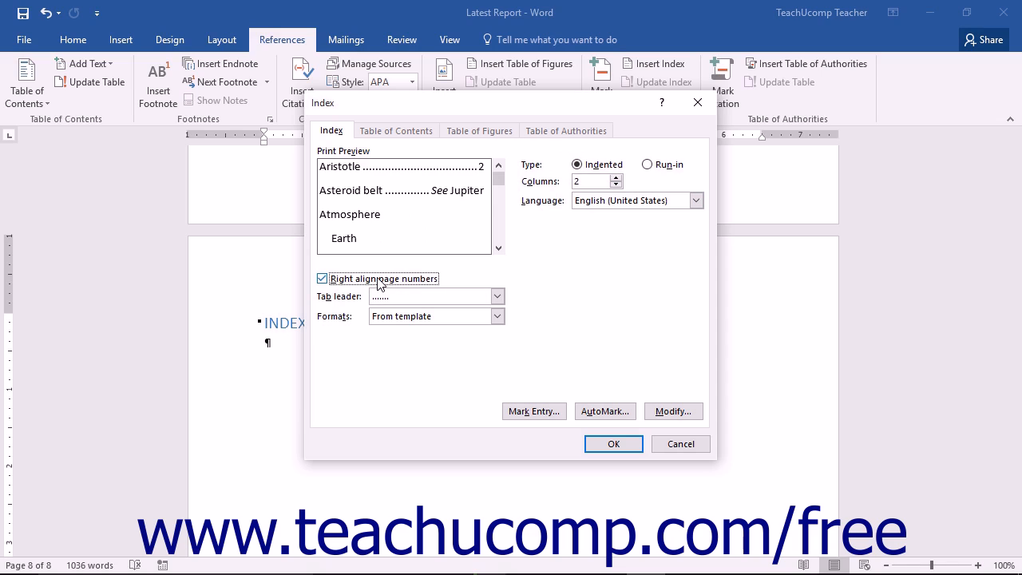
left_click(498, 296)
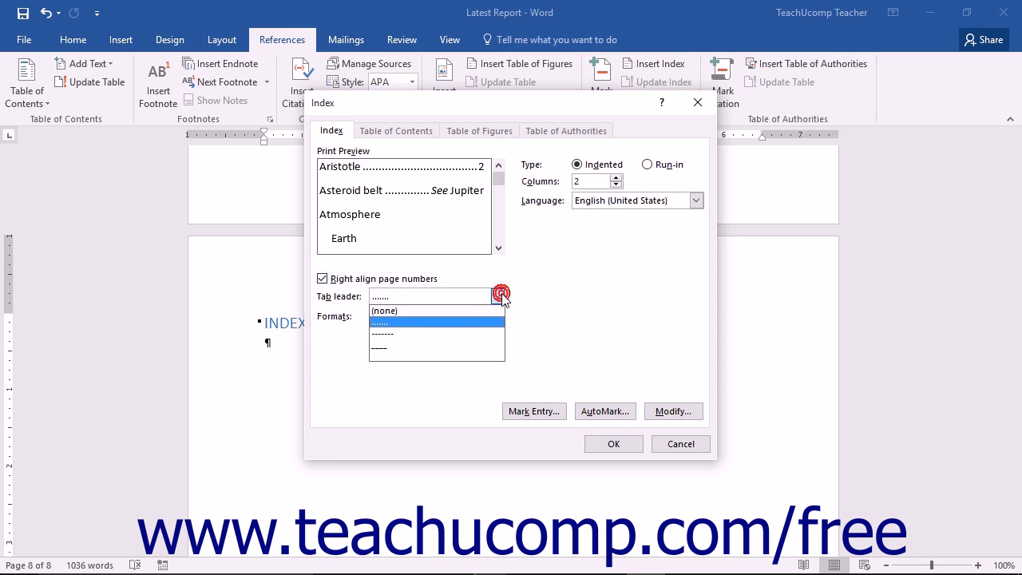
left_click(455, 323)
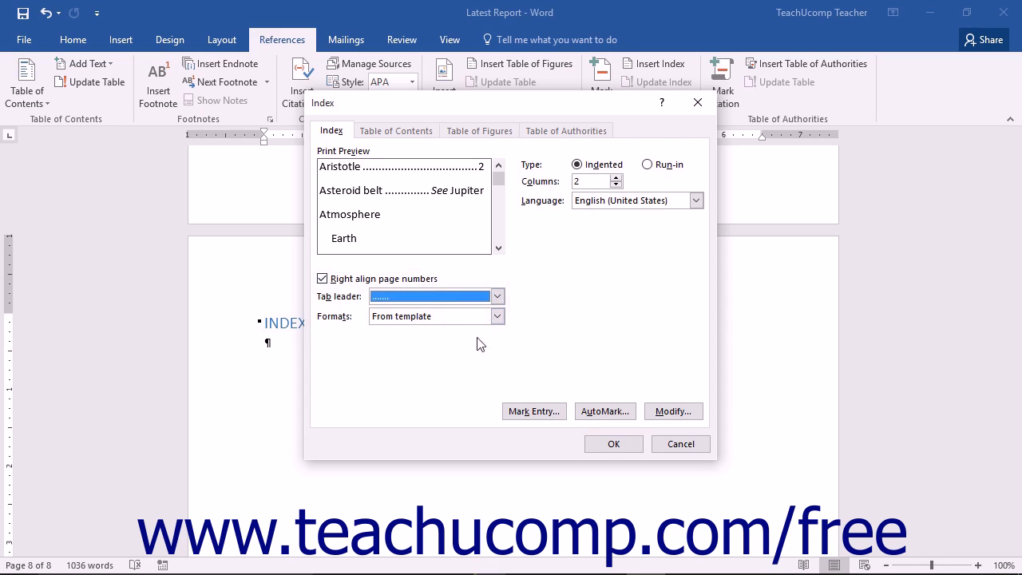
Preview the Classic index format, return to From template, and insert the two-column index
left_click(497, 317)
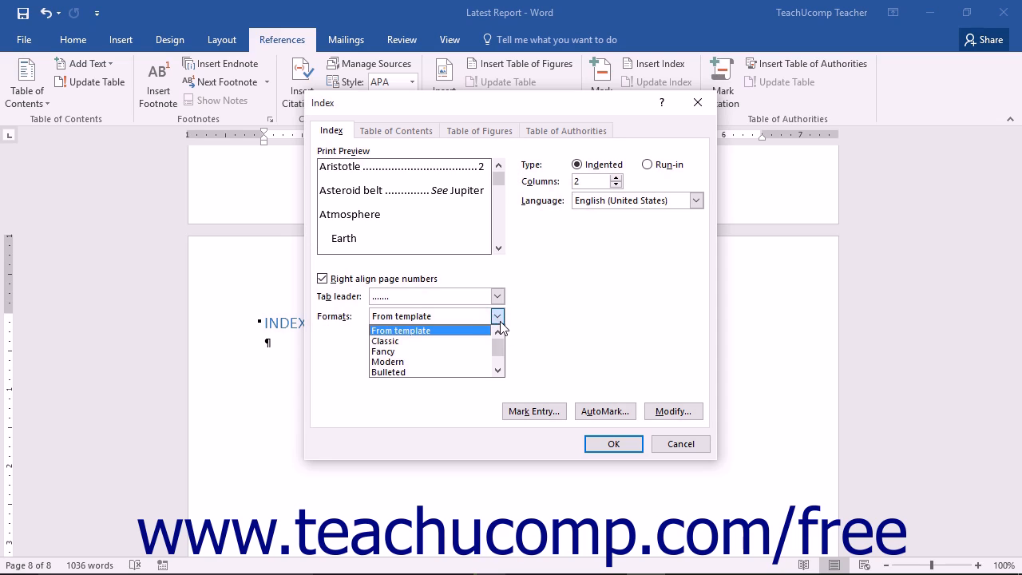
left_click(472, 341)
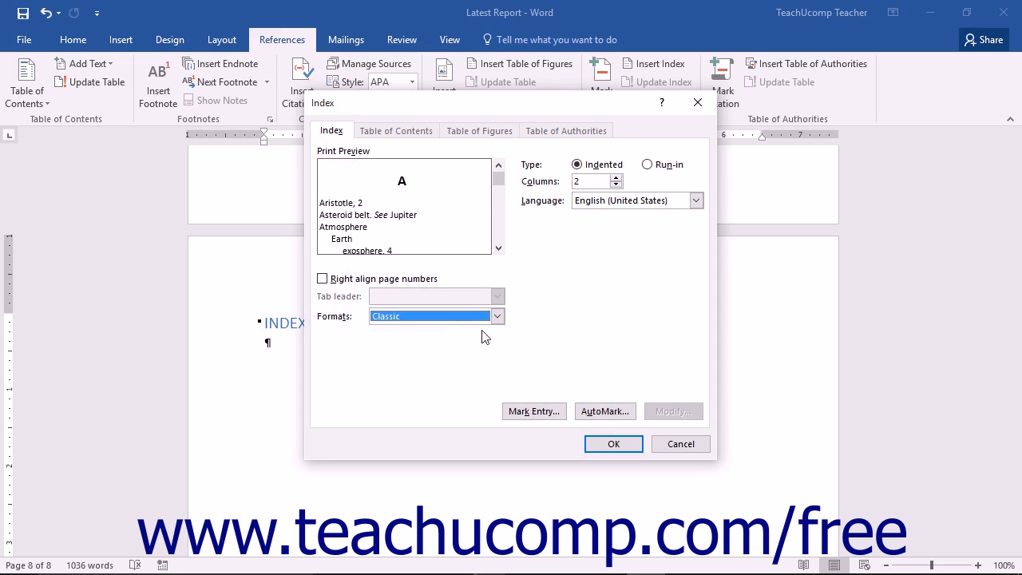
left_click(496, 321)
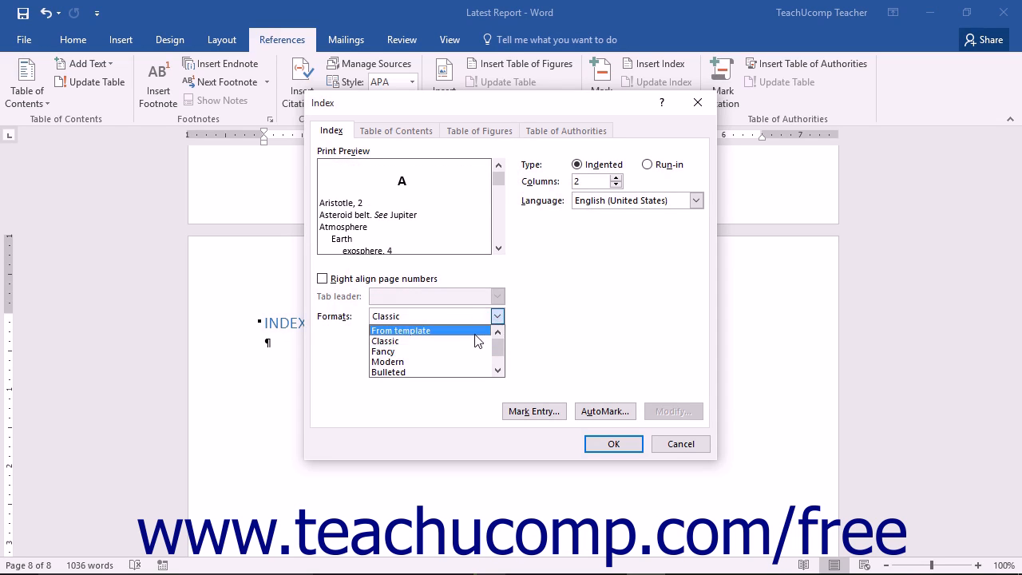
left_click(474, 336)
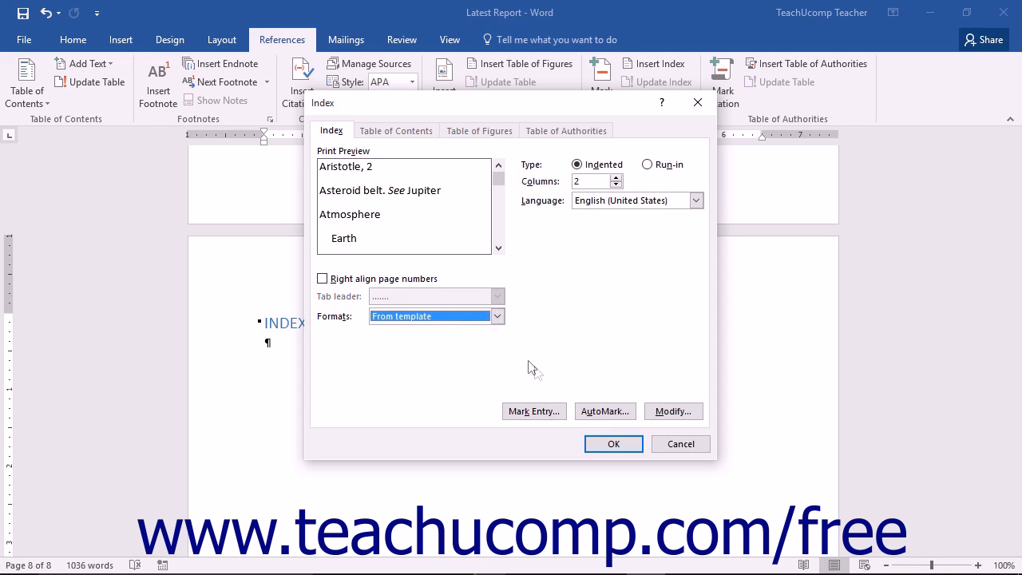
left_click(609, 444)
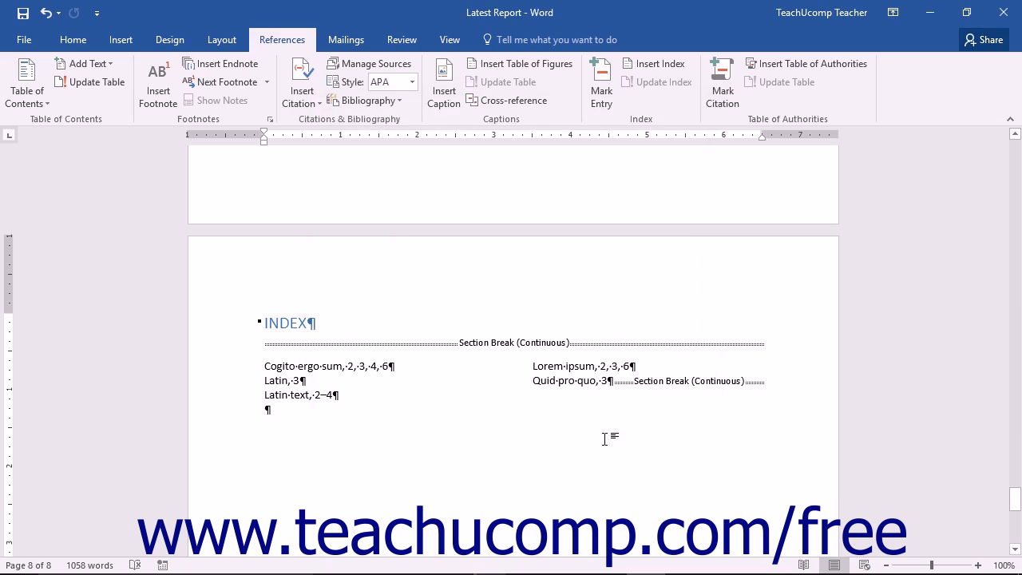
Display the field code behind the inserted index and switch back to its entries
left_click(588, 381)
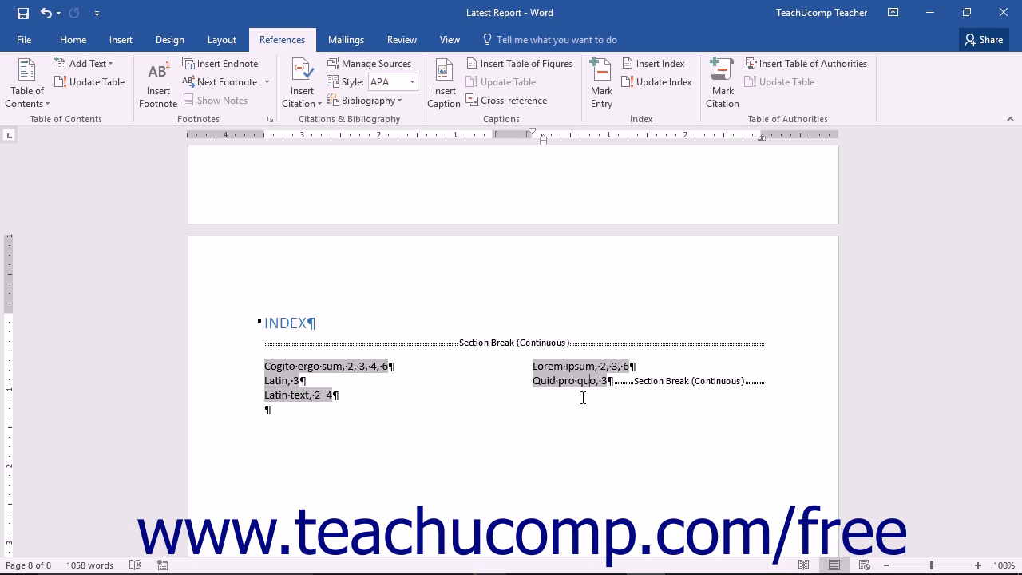
key("shift+F9")
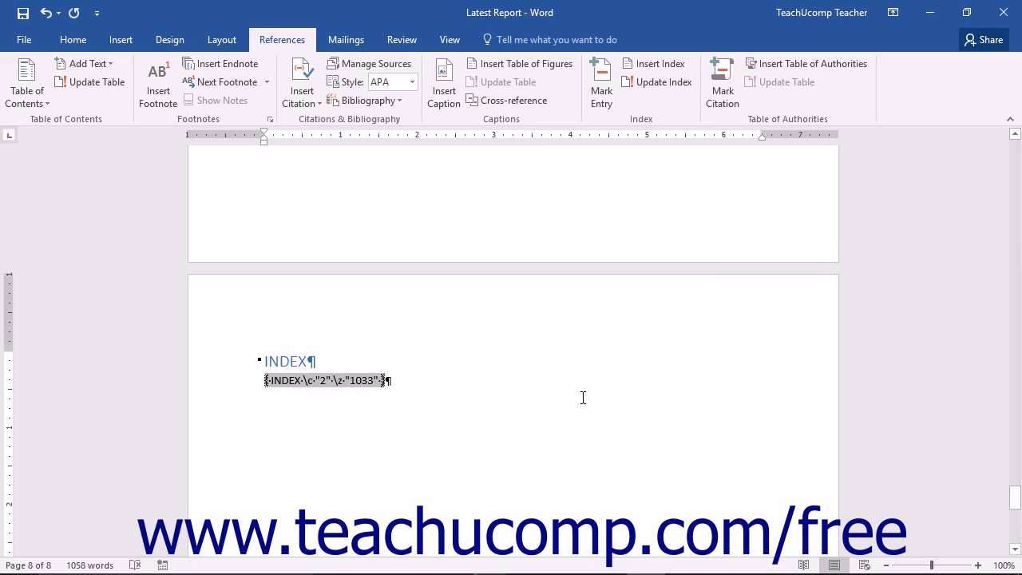
key("shift+F9")
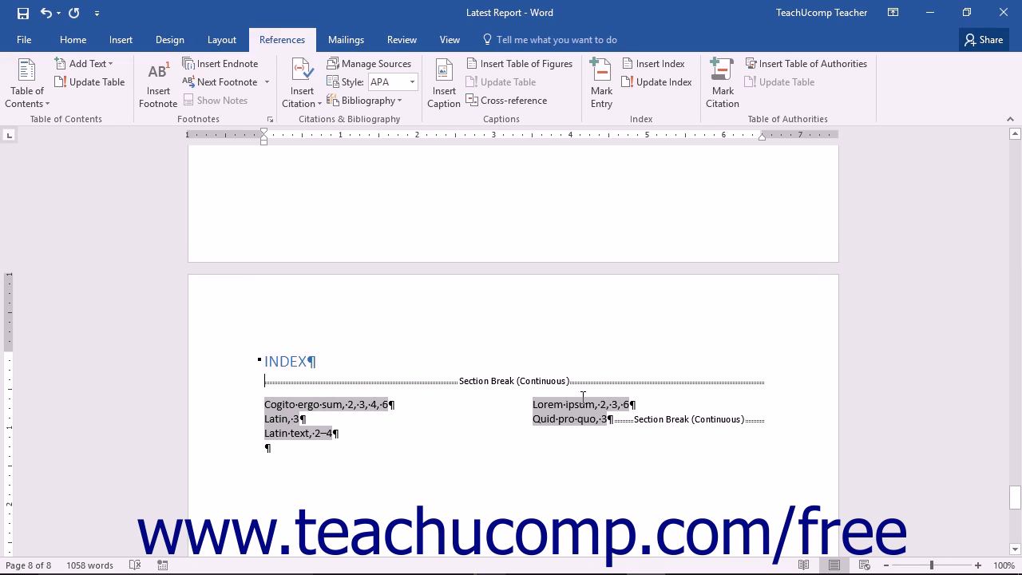